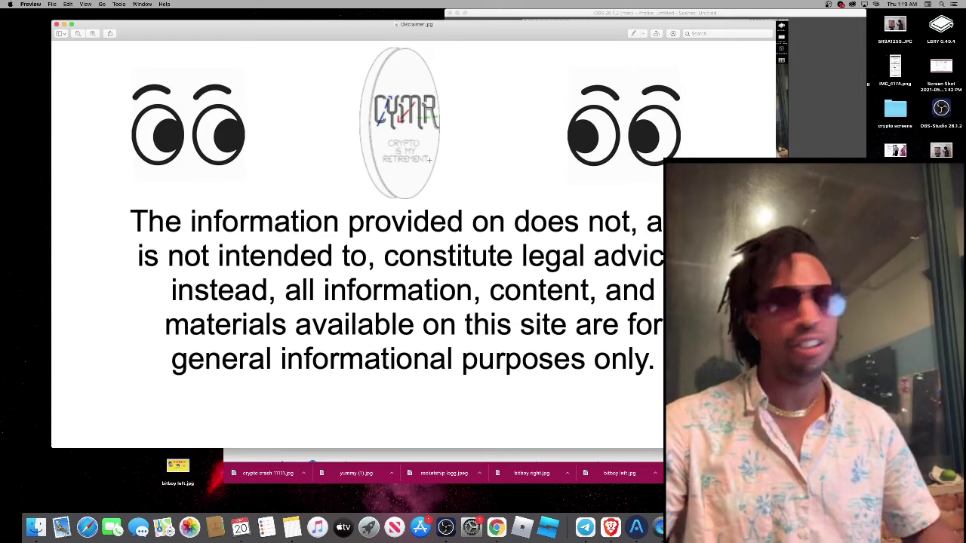
# Step: Dismiss the disclaimer image and show Chrome's CoinGecko price table full screen
pyautogui.click(65, 28)
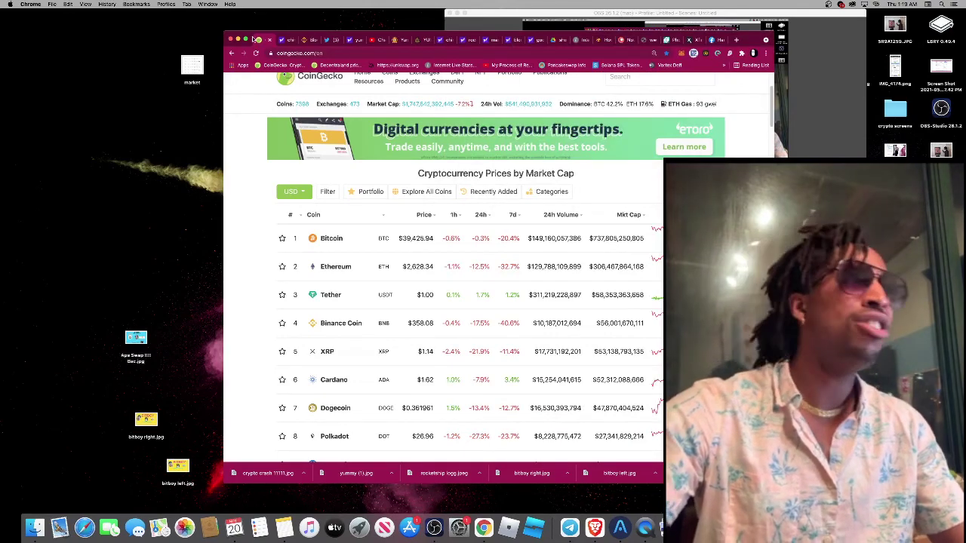
pyautogui.press('ctrl+super+f')
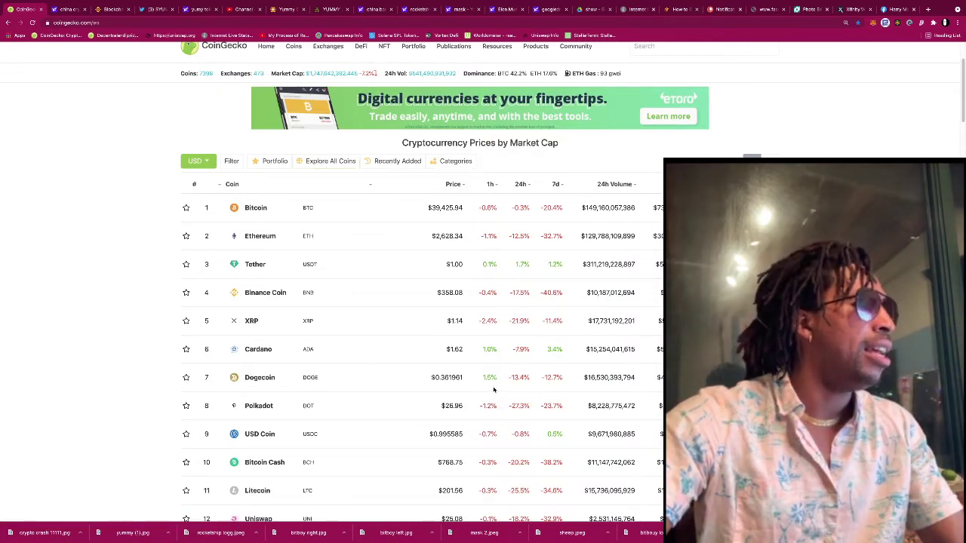
pyautogui.scroll(-3, 493, 388)
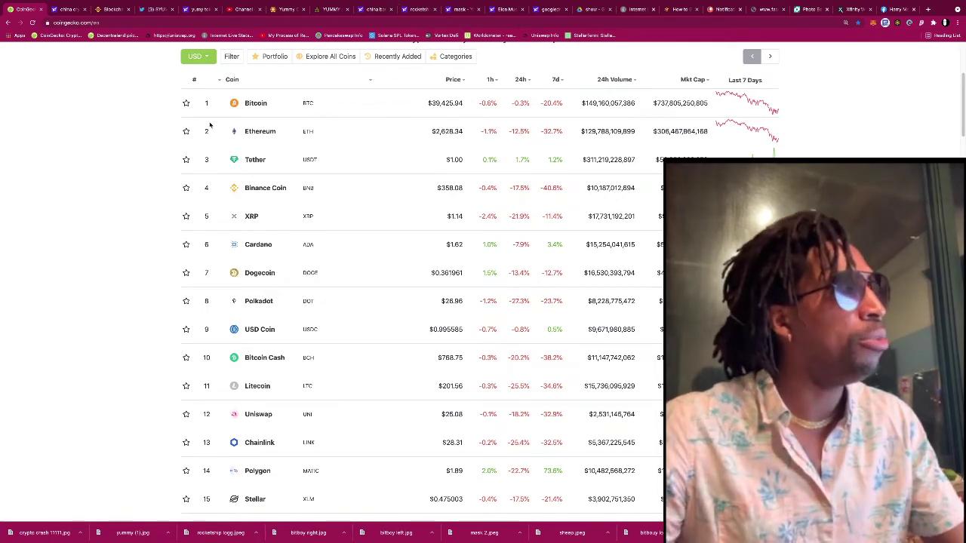
pyautogui.scroll(-2, 421, 258)
pyautogui.scroll(-2, 421, 258)
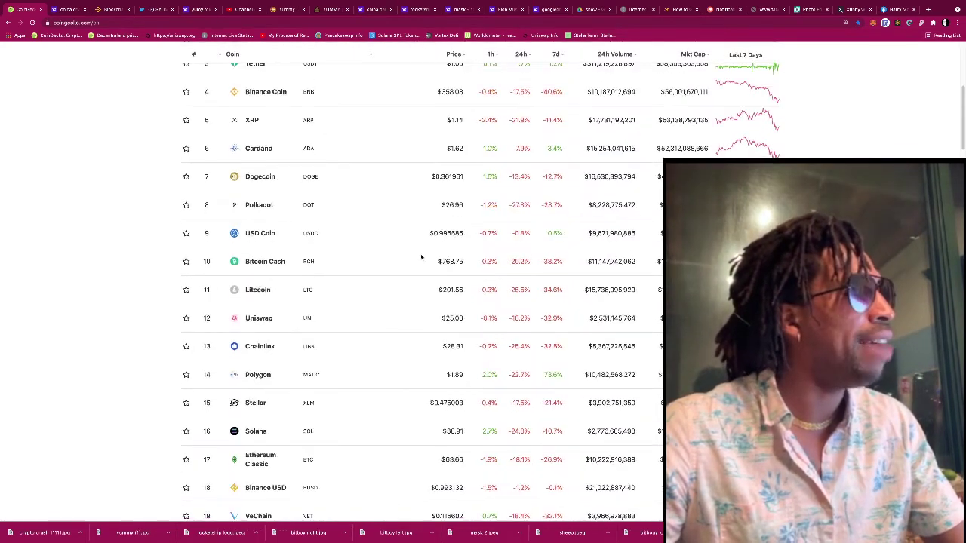
pyautogui.scroll(-1, 421, 258)
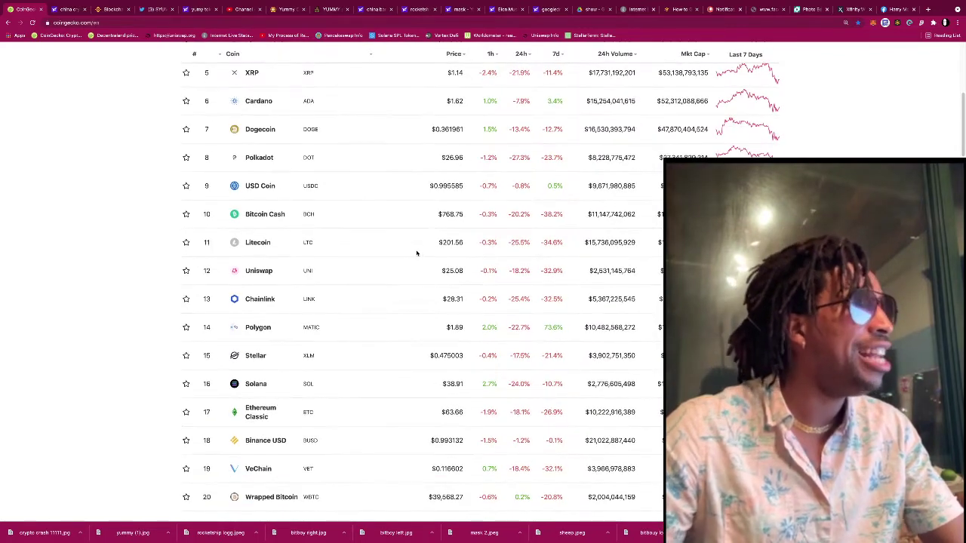
pyautogui.scroll(-1, 417, 253)
pyautogui.scroll(-1, 418, 254)
pyautogui.scroll(-1, 420, 255)
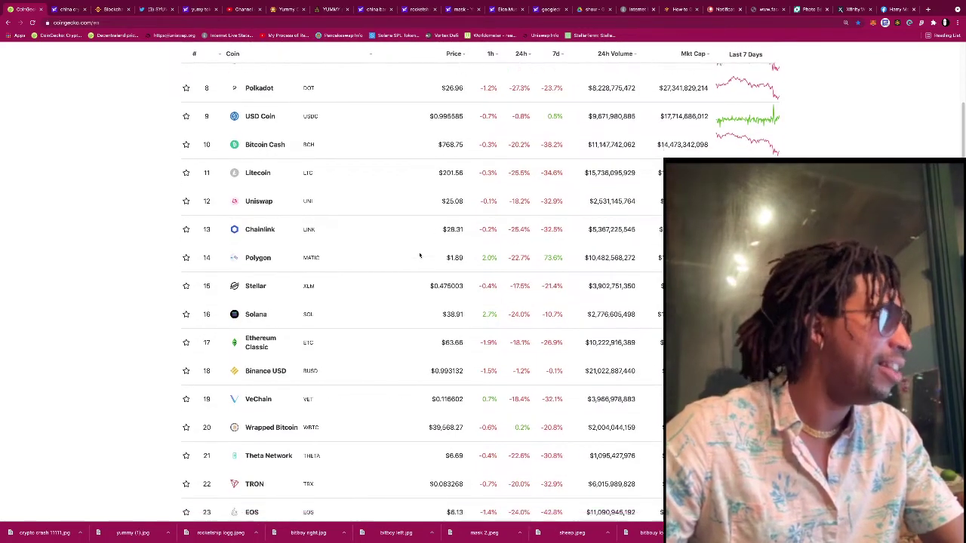
pyautogui.scroll(-1, 419, 255)
pyautogui.scroll(-1, 419, 256)
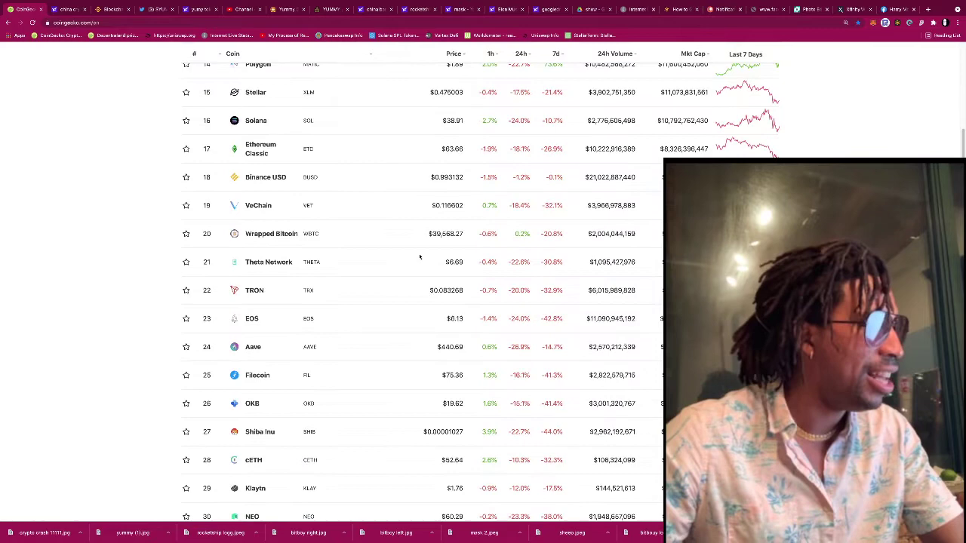
pyautogui.scroll(-1, 419, 257)
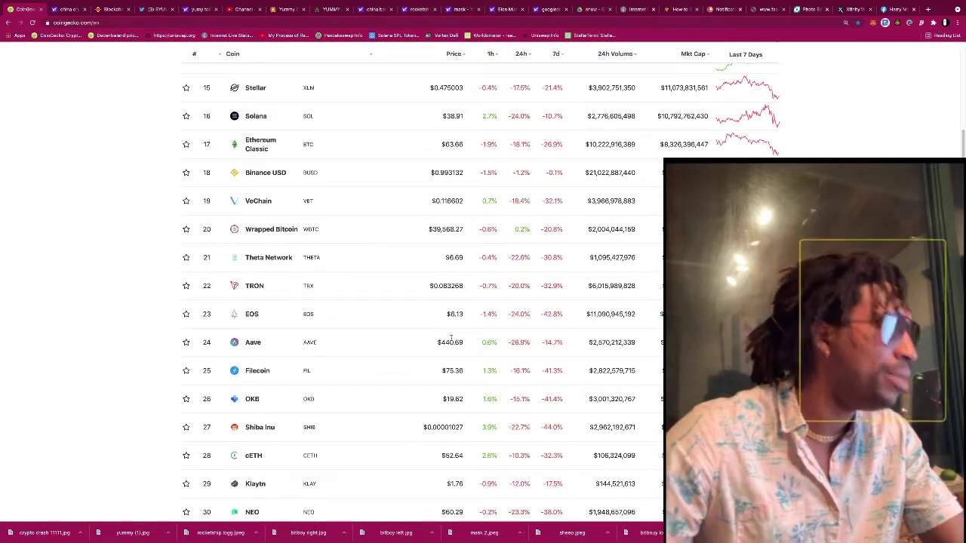
pyautogui.scroll(5, 451, 338)
pyautogui.scroll(5, 451, 338)
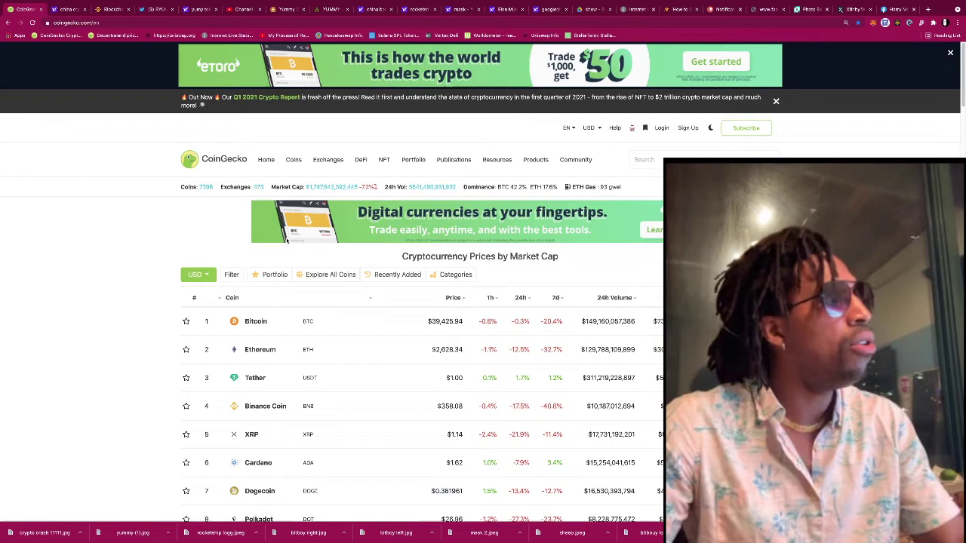
pyautogui.scroll(-10, 364, 382)
pyautogui.scroll(-10, 363, 383)
pyautogui.scroll(-6, 364, 383)
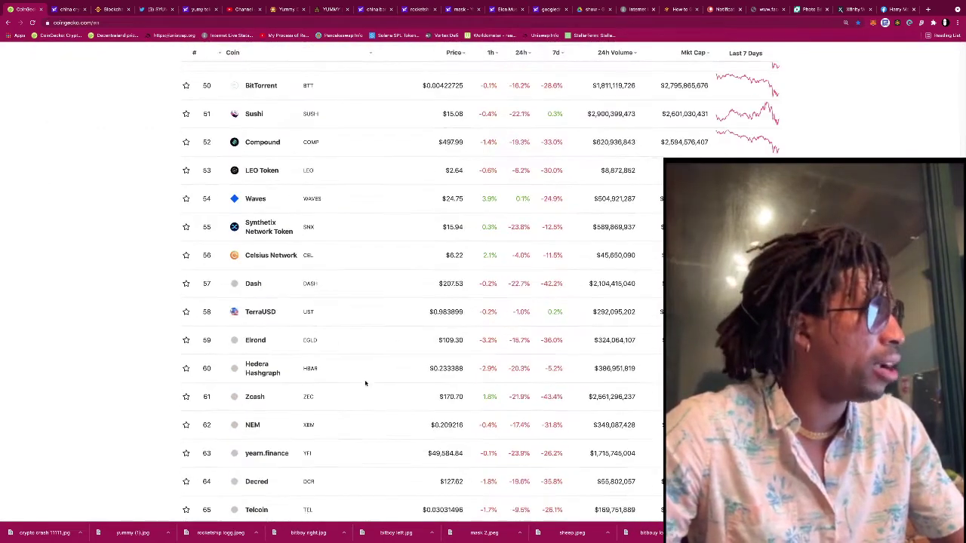
pyautogui.scroll(-5, 364, 382)
pyautogui.scroll(-4, 365, 383)
pyautogui.scroll(-4, 365, 382)
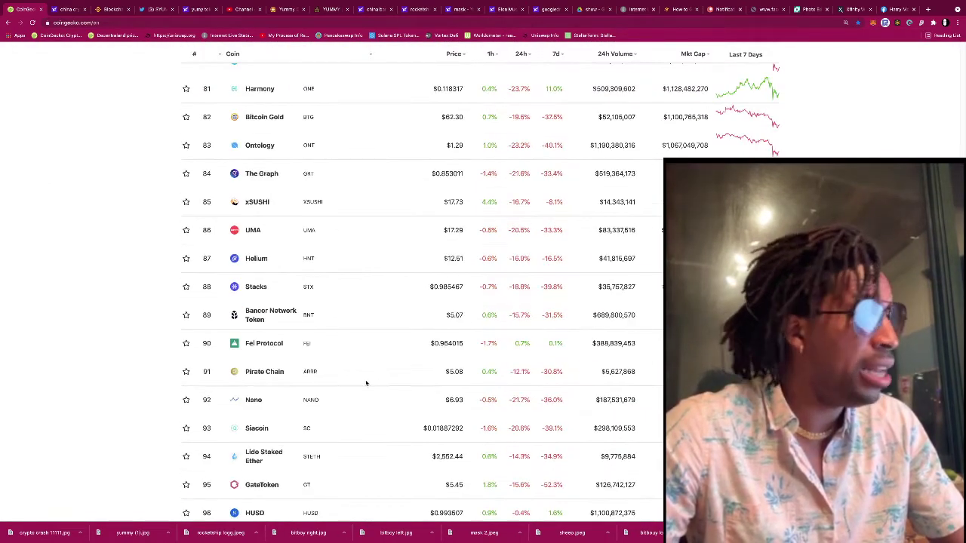
pyautogui.scroll(-4, 365, 383)
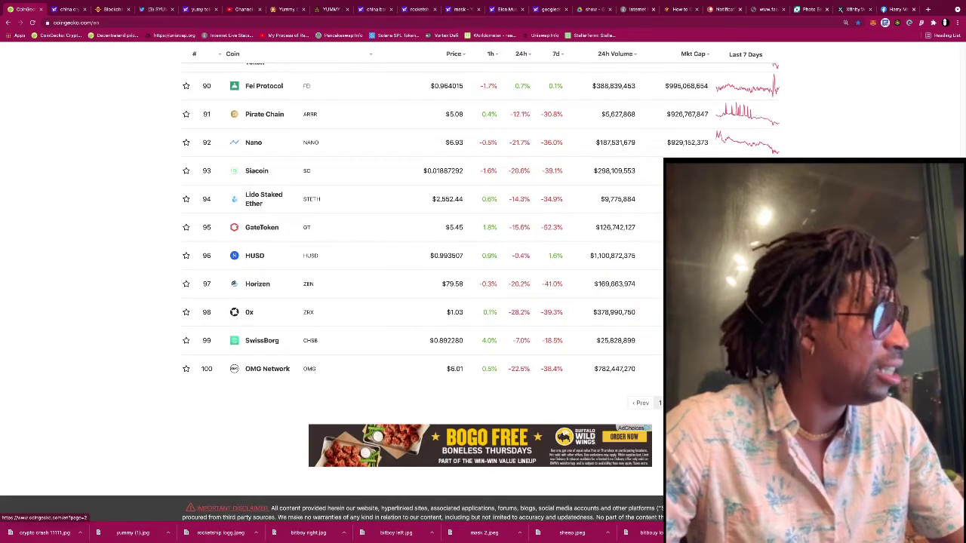
pyautogui.click(660, 403)
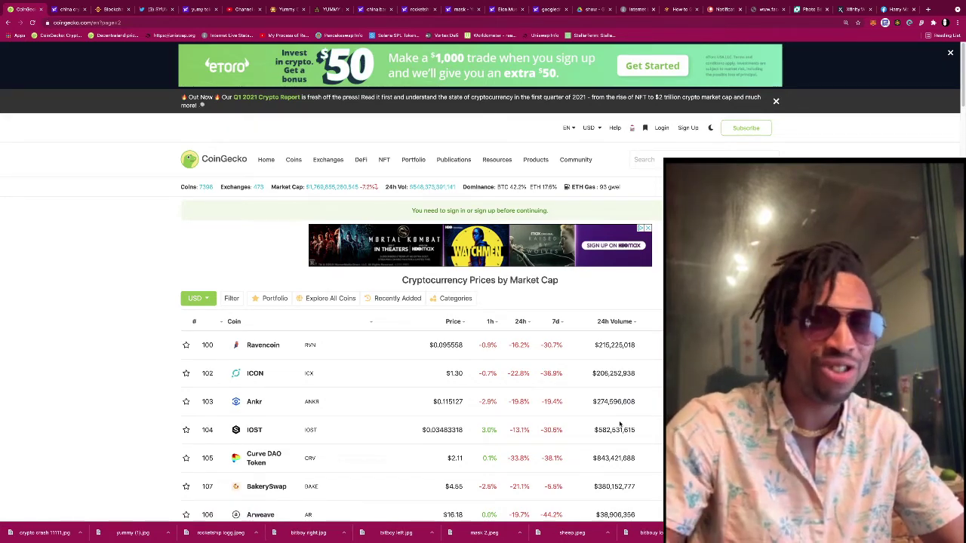
pyautogui.scroll(-2, 620, 423)
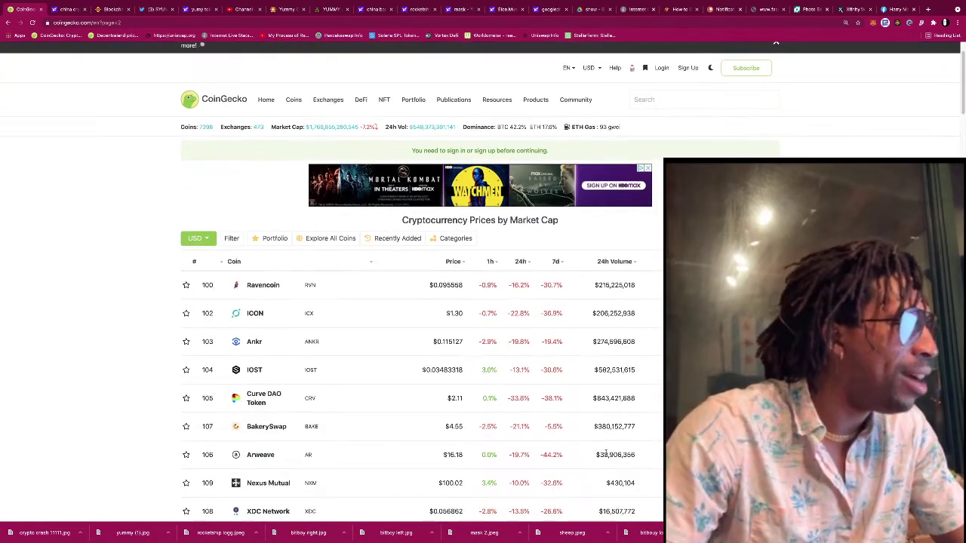
pyautogui.scroll(-5, 591, 447)
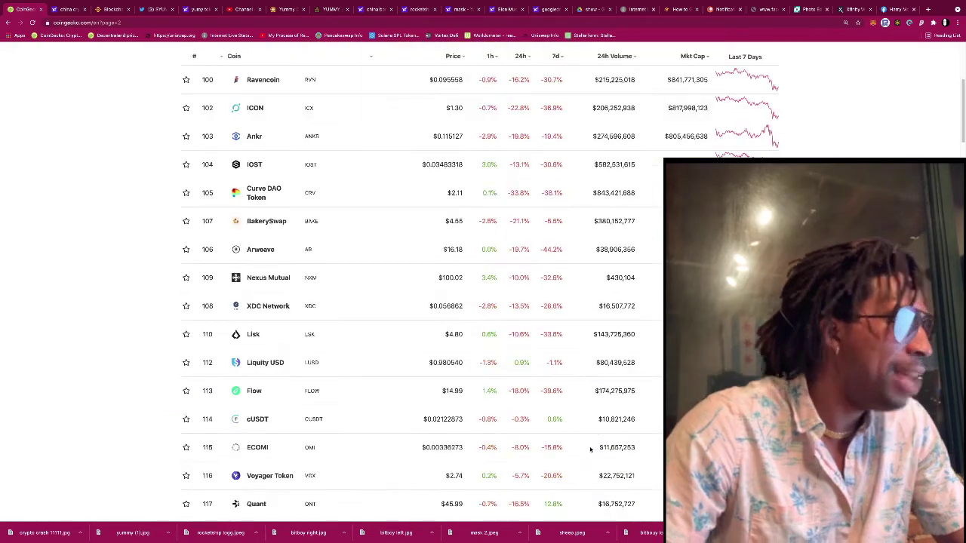
pyautogui.scroll(-3, 591, 451)
pyautogui.scroll(2, 590, 451)
pyautogui.scroll(10, 452, 302)
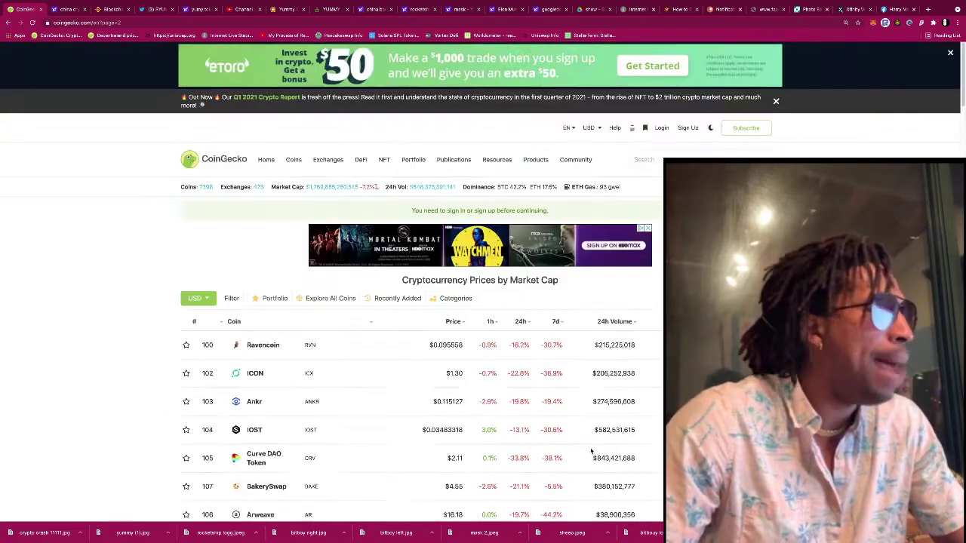
pyautogui.click(265, 159)
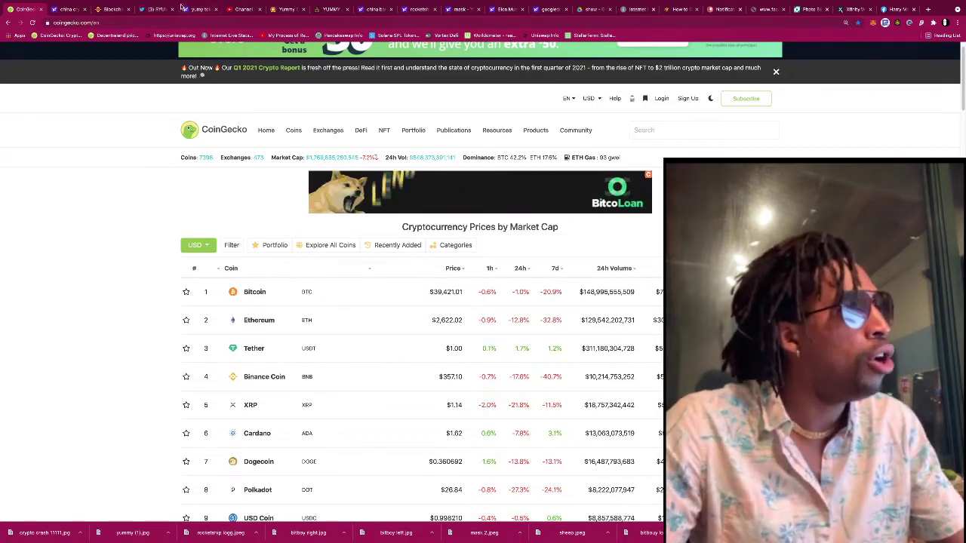
# Step: Correct the address-bar typo and run a web search for 'facebook coin'
pyautogui.click(172, 22)
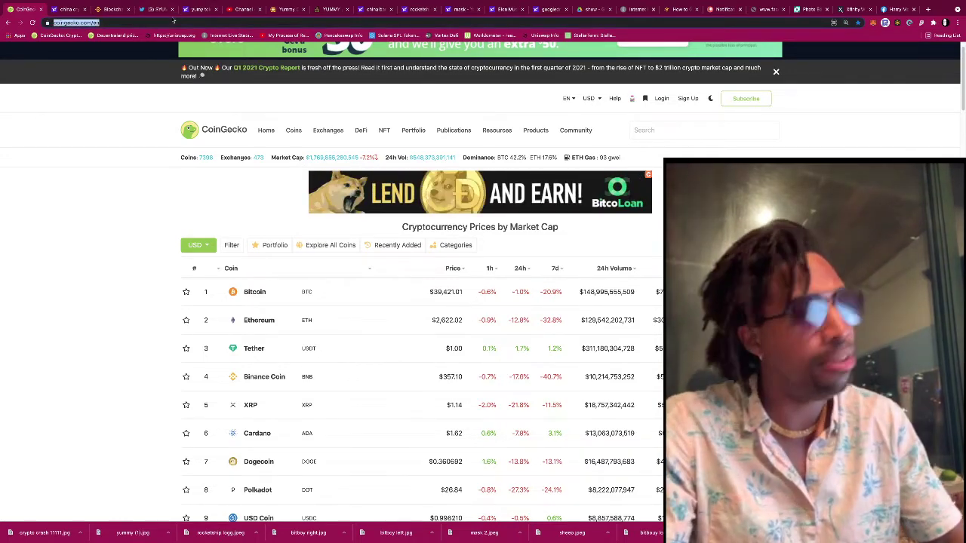
pyautogui.write('facbool')
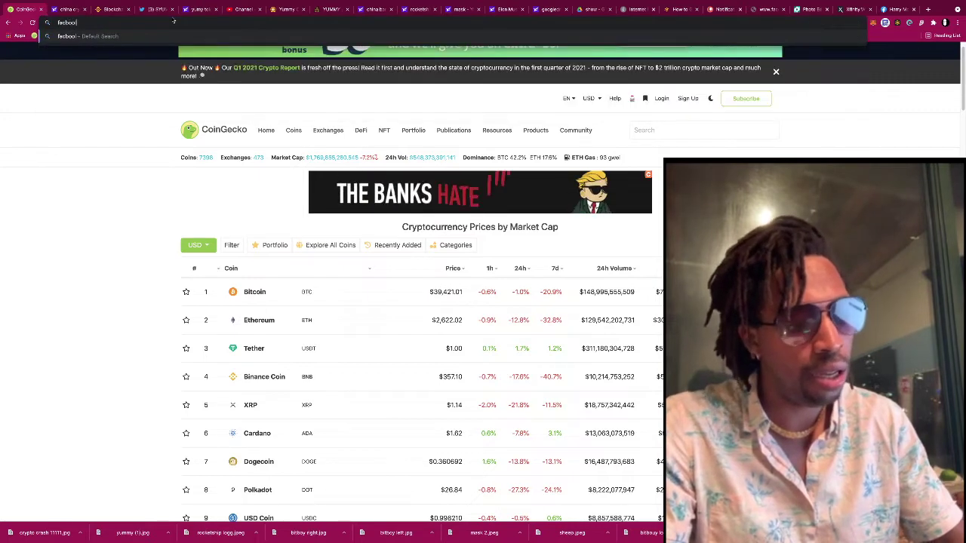
pyautogui.press('BackSpace')
pyautogui.press('BackSpace')
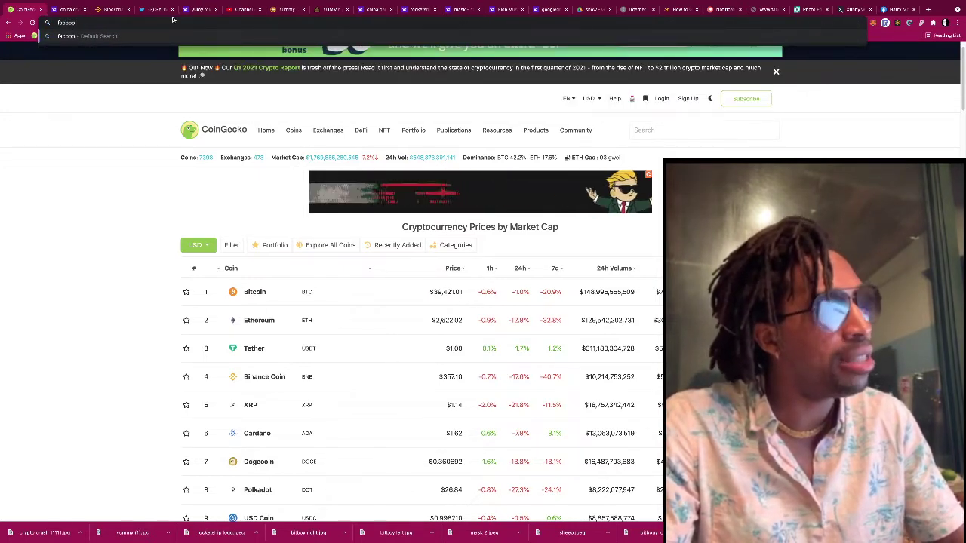
pyautogui.write('ok coin')
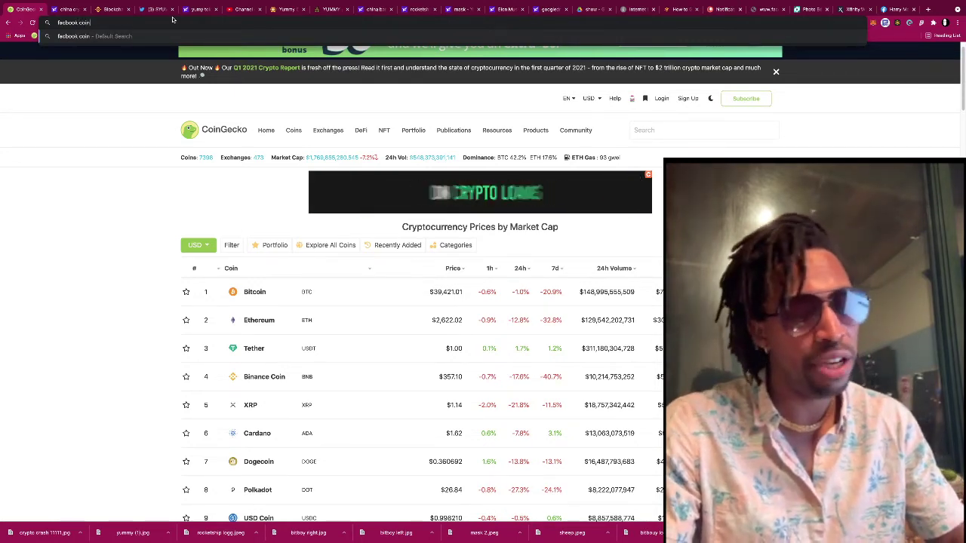
pyautogui.press('Return')
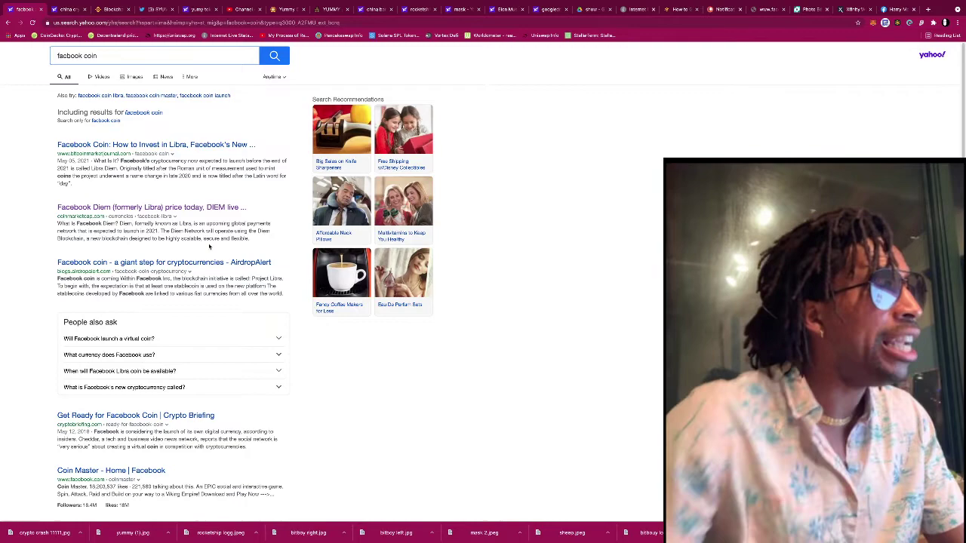
pyautogui.scroll(-3, 215, 291)
pyautogui.scroll(3, 215, 290)
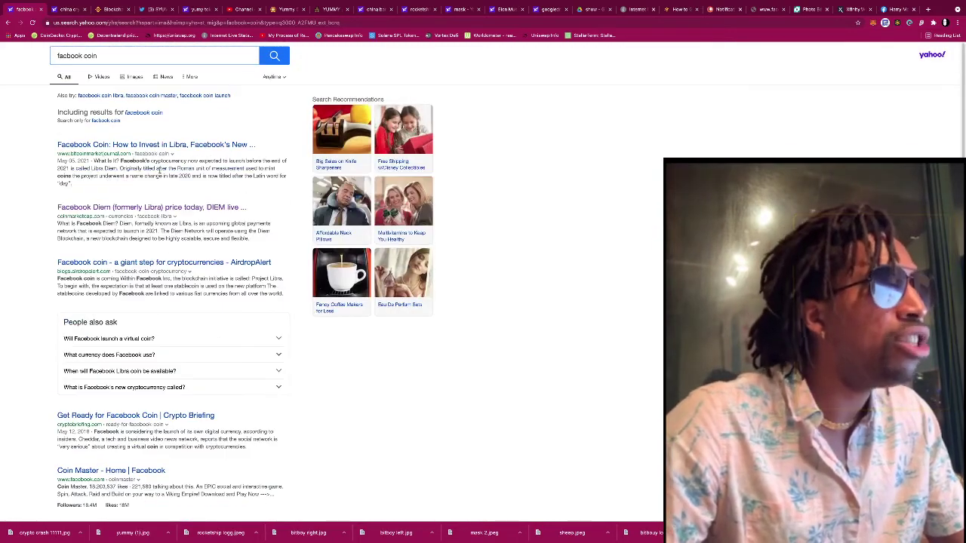
# Step: Open the 'Facebook Diem (formerly Libra) price today' CoinMarketCap result
pyautogui.click(160, 208)
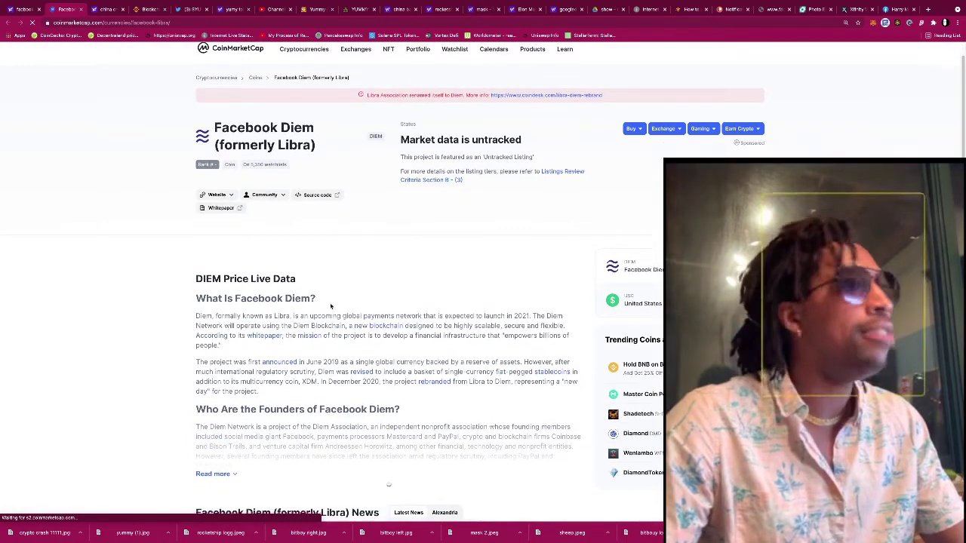
pyautogui.scroll(-3, 324, 285)
pyautogui.scroll(-2, 330, 305)
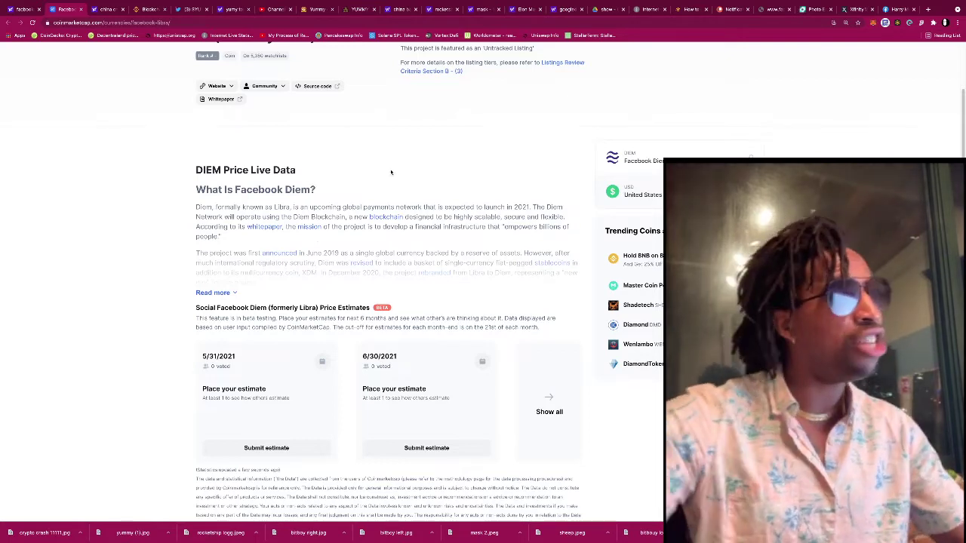
# Step: Open Wikipedia's Fourth Industrial Revolution article from the 'fourth' address-bar suggestion
pyautogui.click(283, 21)
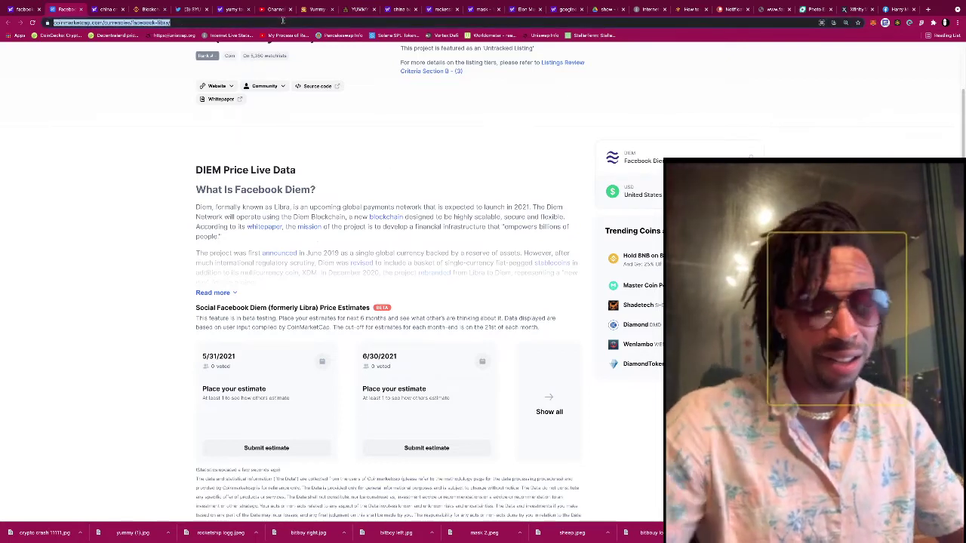
pyautogui.write('fourth')
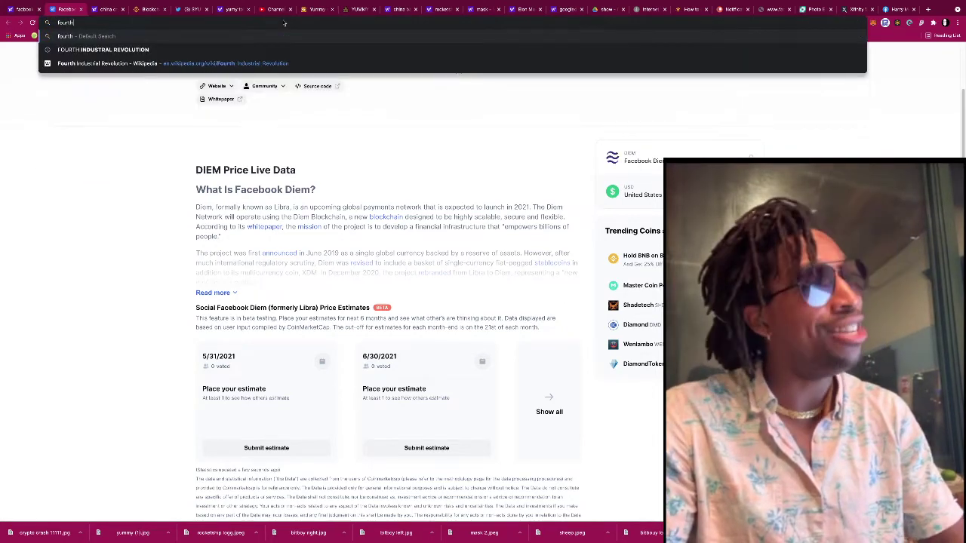
pyautogui.press('Down')
pyautogui.press('Return')
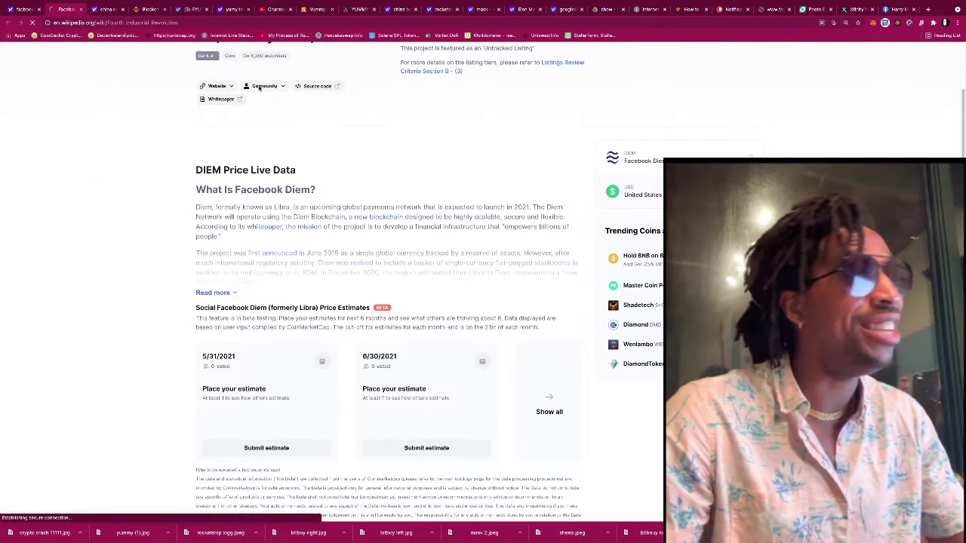
pyautogui.scroll(-1, 352, 194)
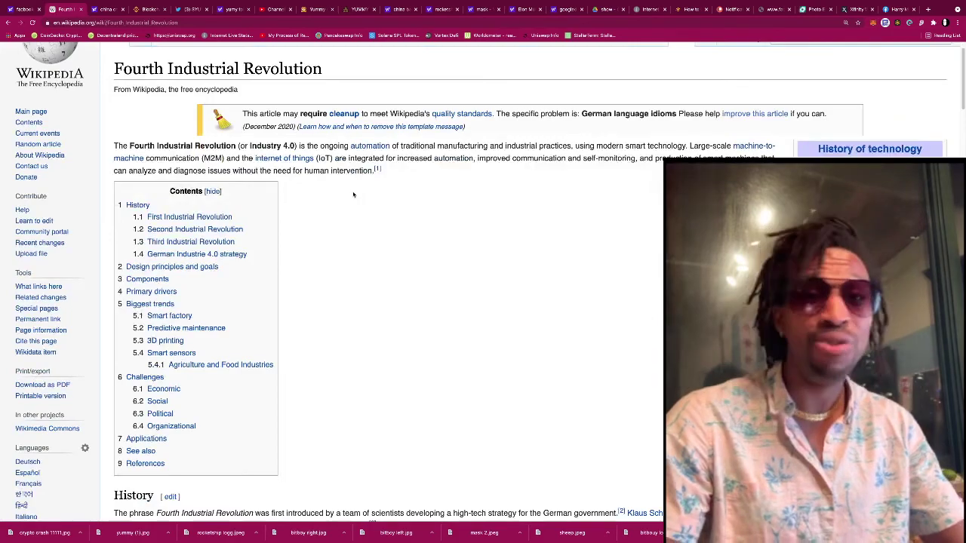
pyautogui.scroll(-5, 362, 197)
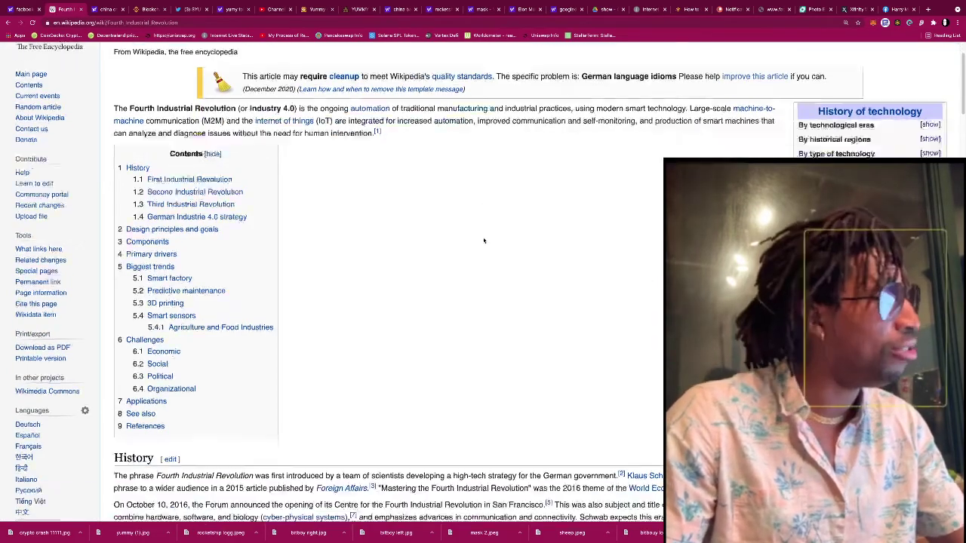
pyautogui.scroll(-8, 362, 197)
pyautogui.scroll(-5, 480, 241)
pyautogui.scroll(-3, 480, 241)
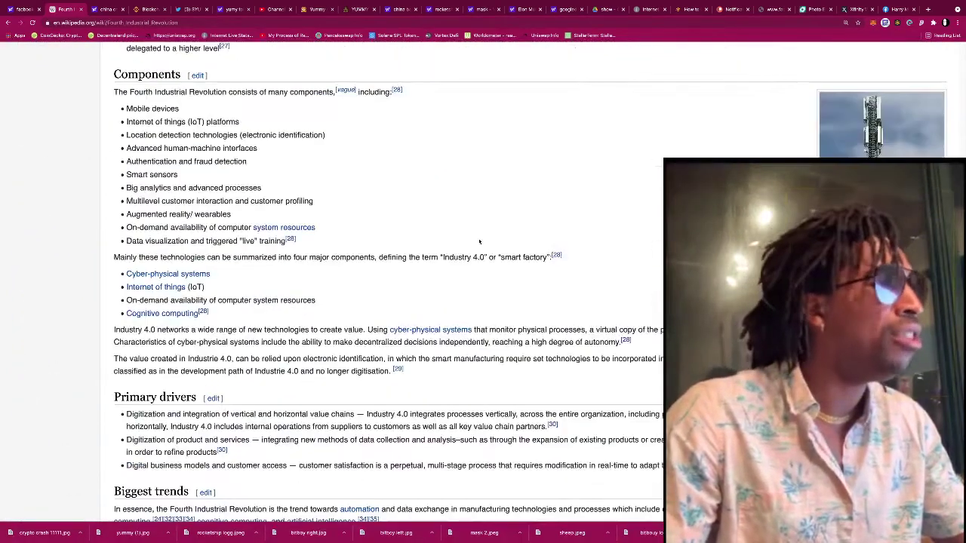
pyautogui.scroll(1, 480, 241)
pyautogui.scroll(-1, 480, 241)
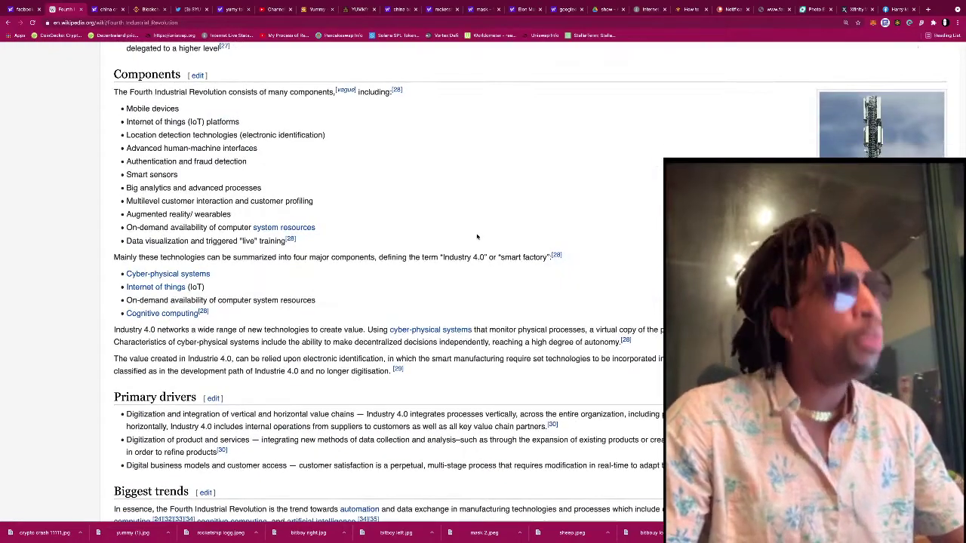
pyautogui.scroll(-3, 475, 247)
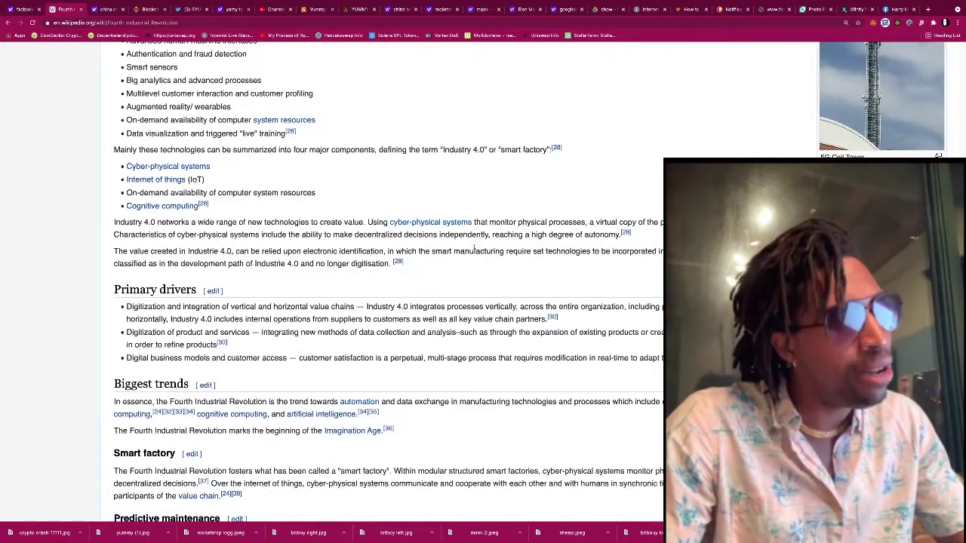
pyautogui.scroll(-2, 475, 247)
pyautogui.scroll(-5, 475, 247)
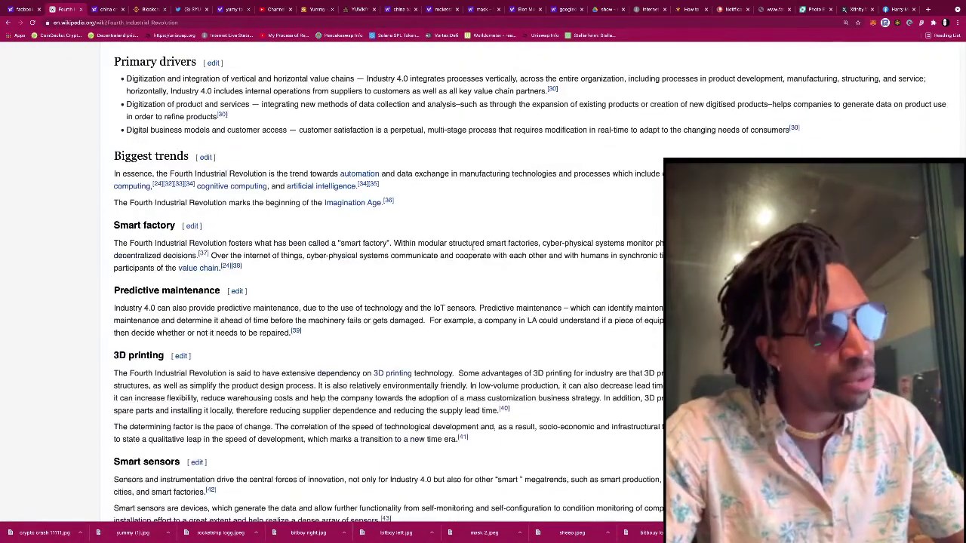
pyautogui.scroll(-1, 476, 248)
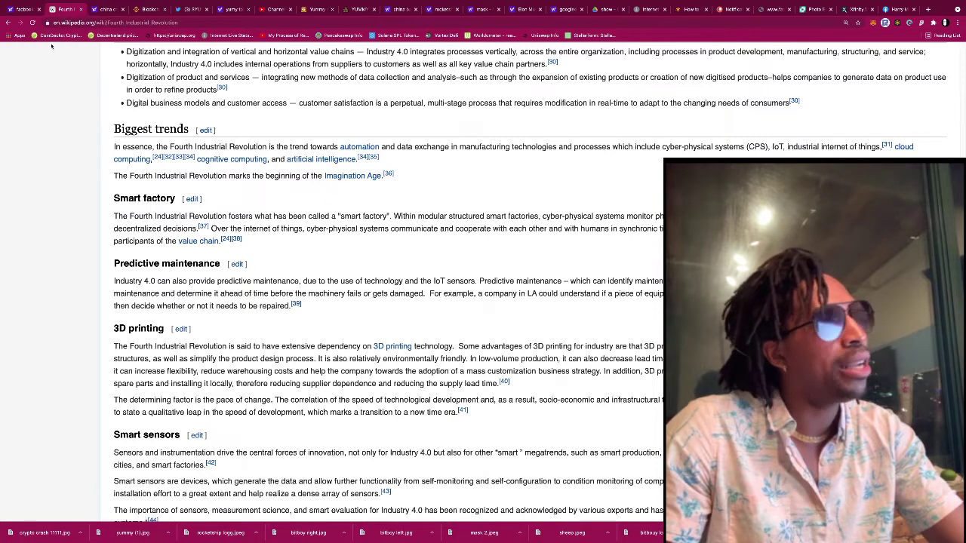
# Step: Reload CoinGecko from its bookmark, exit fullscreen, and bring OBS to the front
pyautogui.click(51, 36)
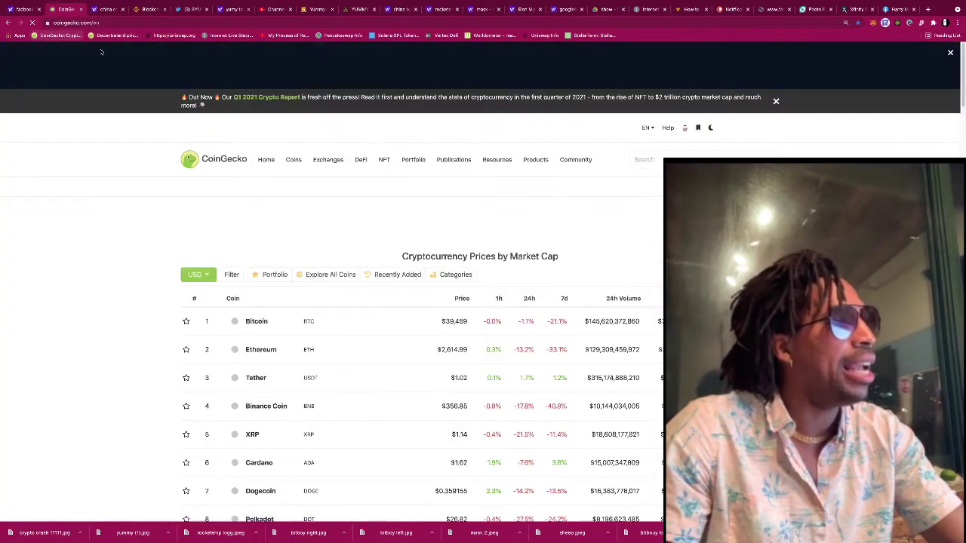
pyautogui.scroll(-3, 275, 174)
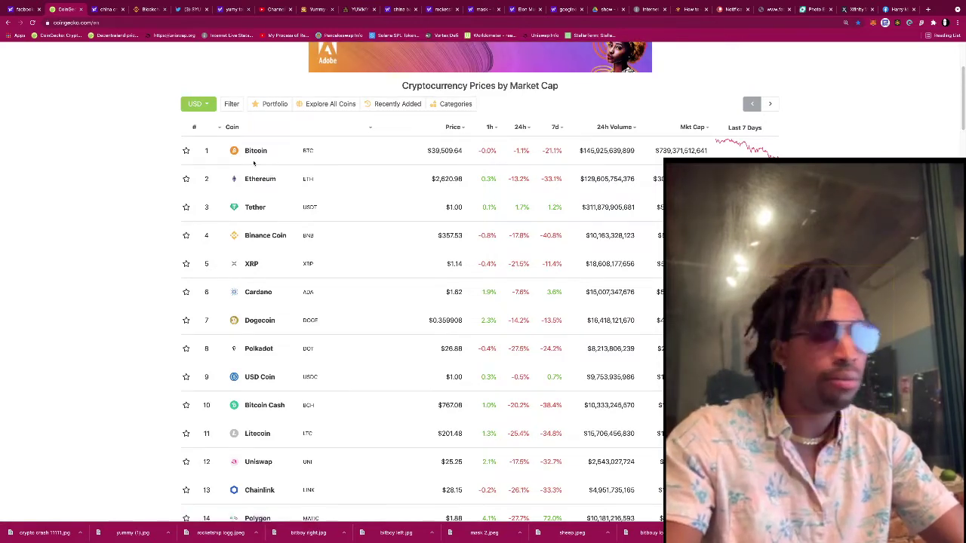
pyautogui.moveTo(25, 2)
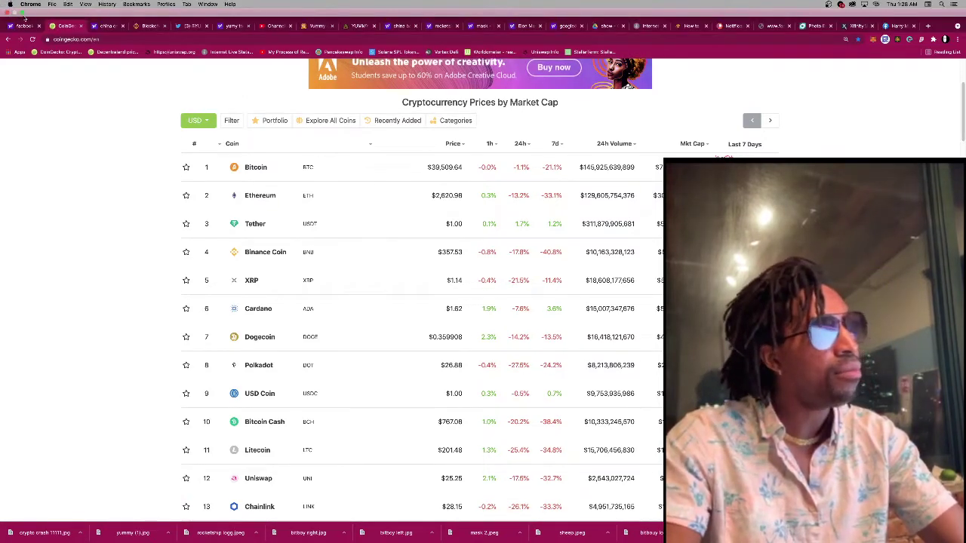
pyautogui.click(30, 13)
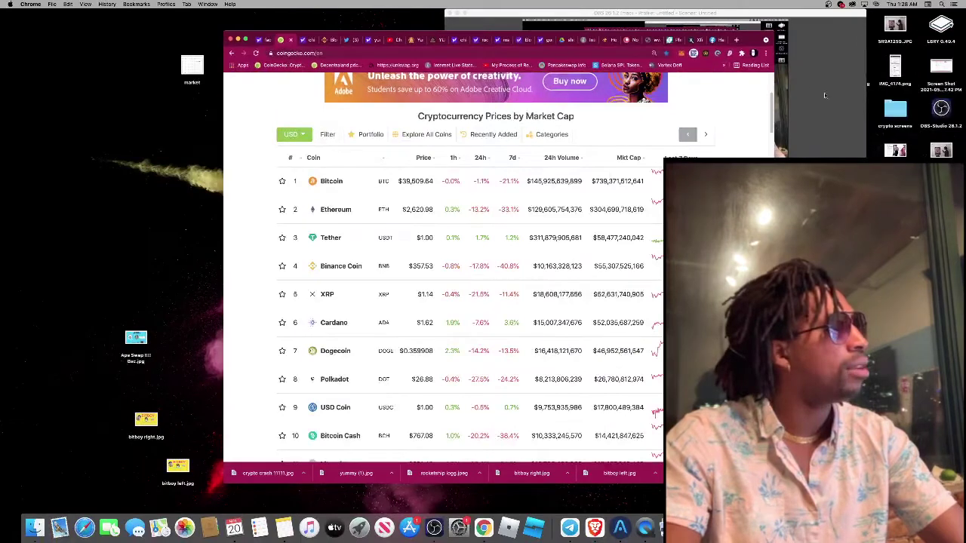
pyautogui.click(824, 95)
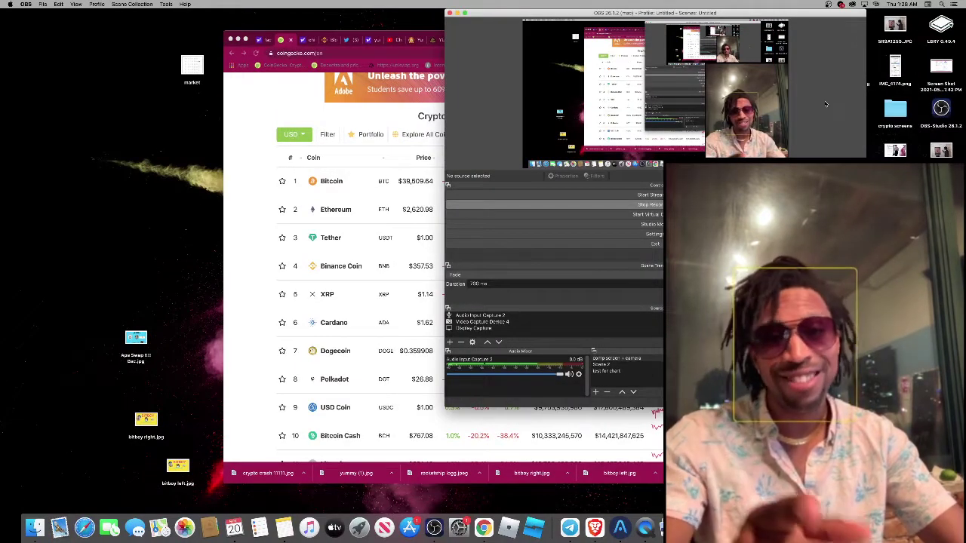